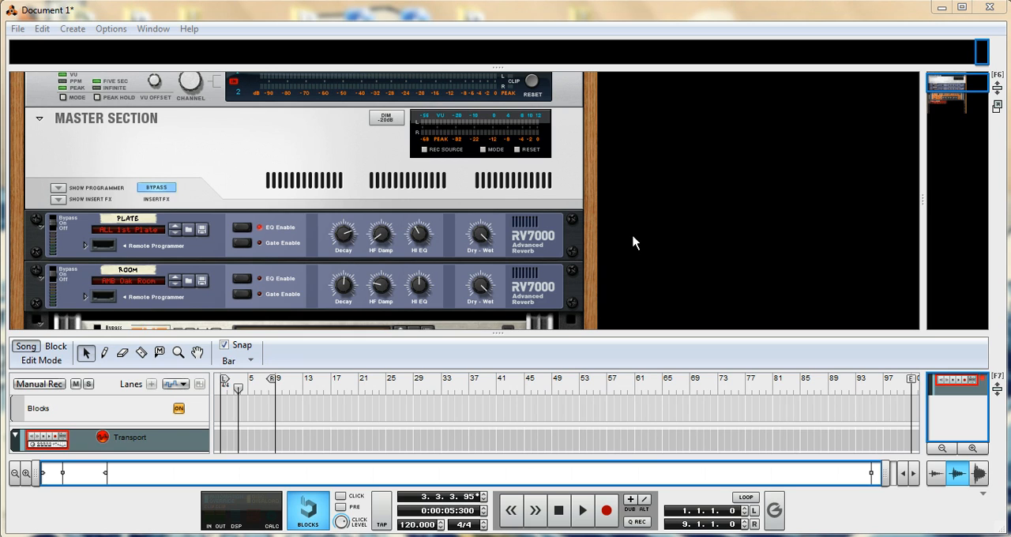
- Detach the rack into its own window
left_click(629, 226)
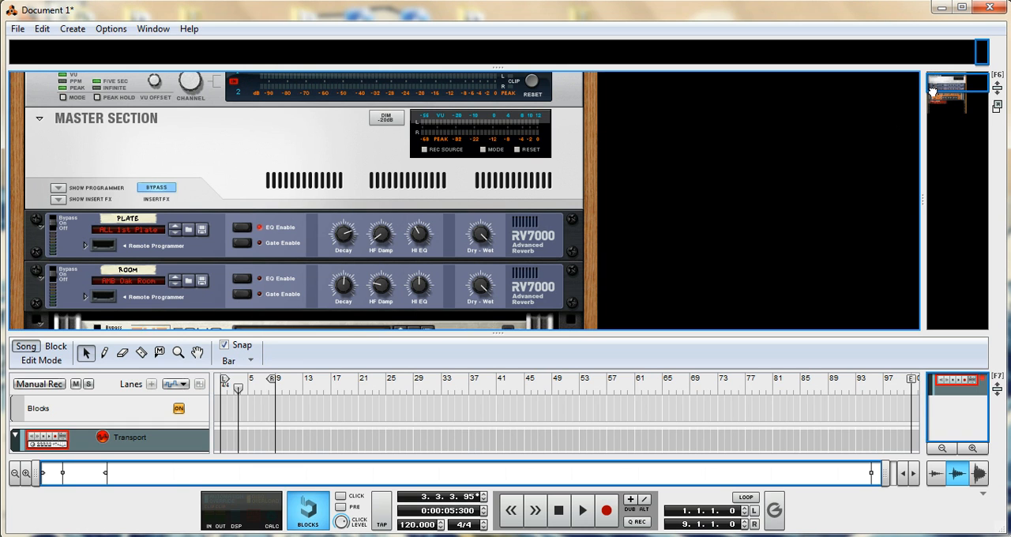
mouse_move(928, 90)
left_mouse_down()
mouse_move(930, 105)
mouse_move(930, 85)
left_mouse_up()
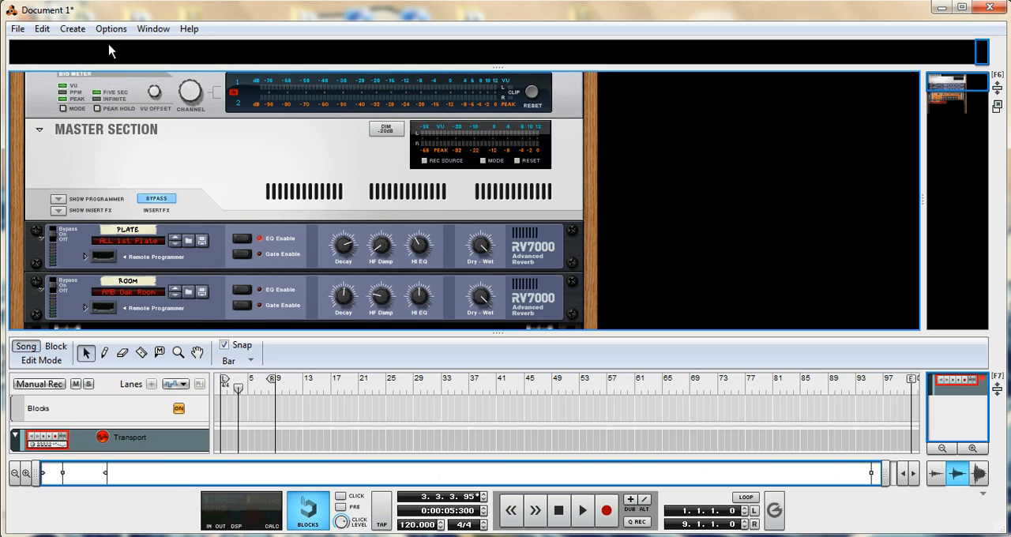
left_click(146, 32)
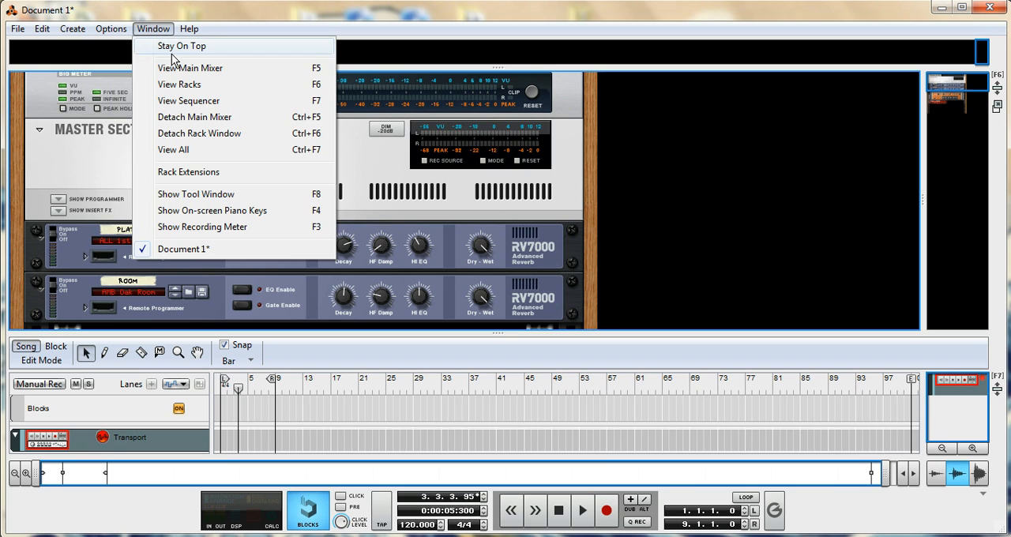
left_click(197, 134)
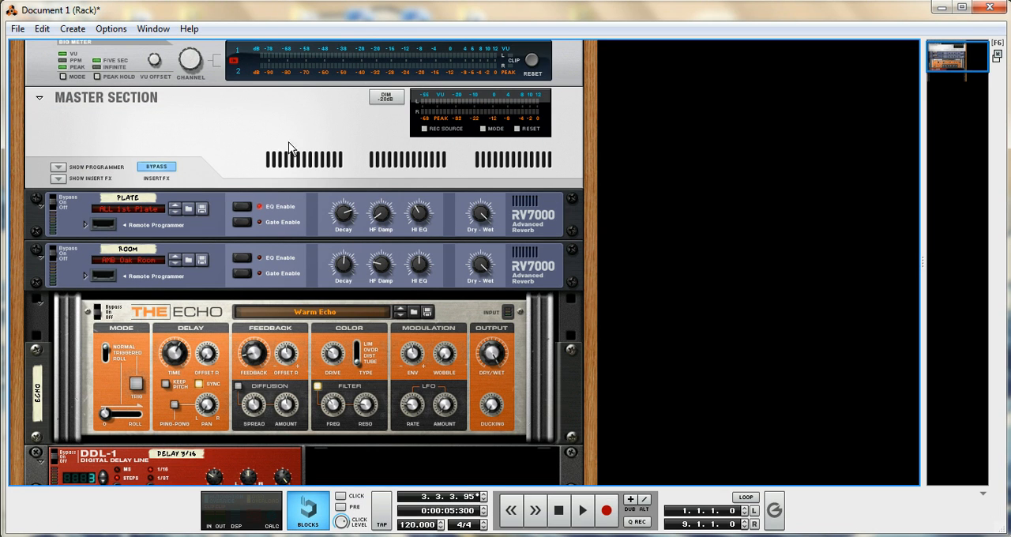
- Fold both RV7000 reverbs, The Echo and the DDL-1 delay in the rack
left_click_drag(934, 64, 934, 70)
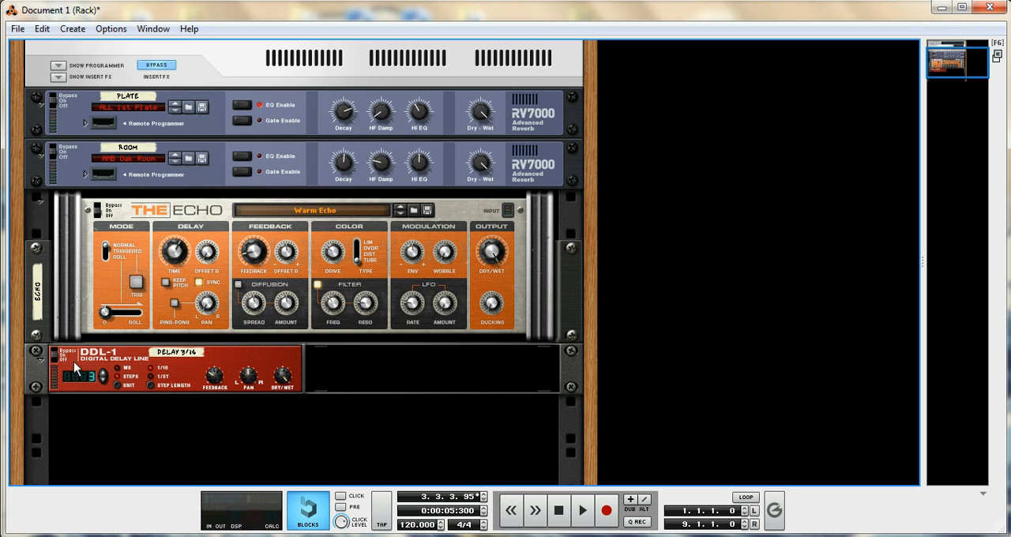
left_click(41, 105)
left_click(41, 126)
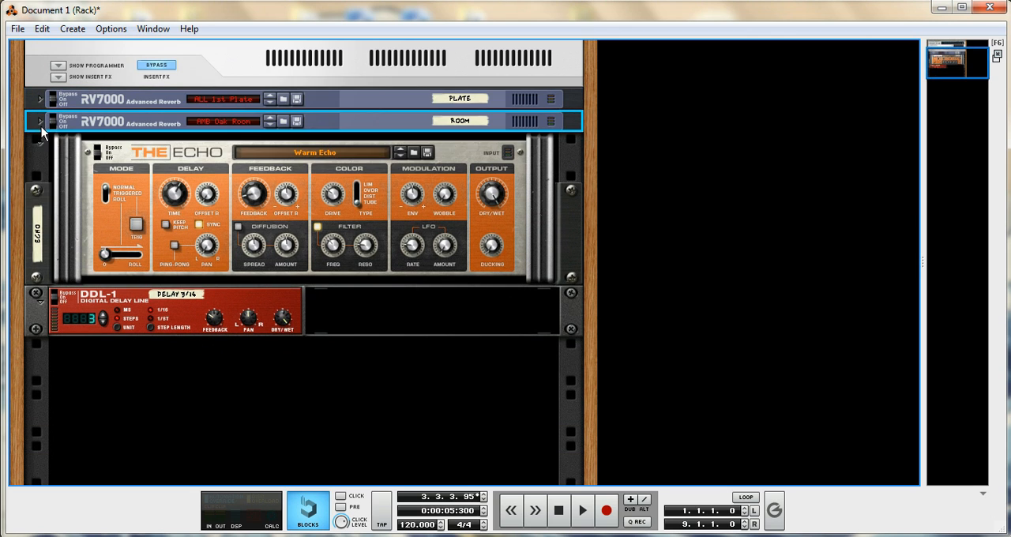
left_click(40, 143)
left_click(39, 297)
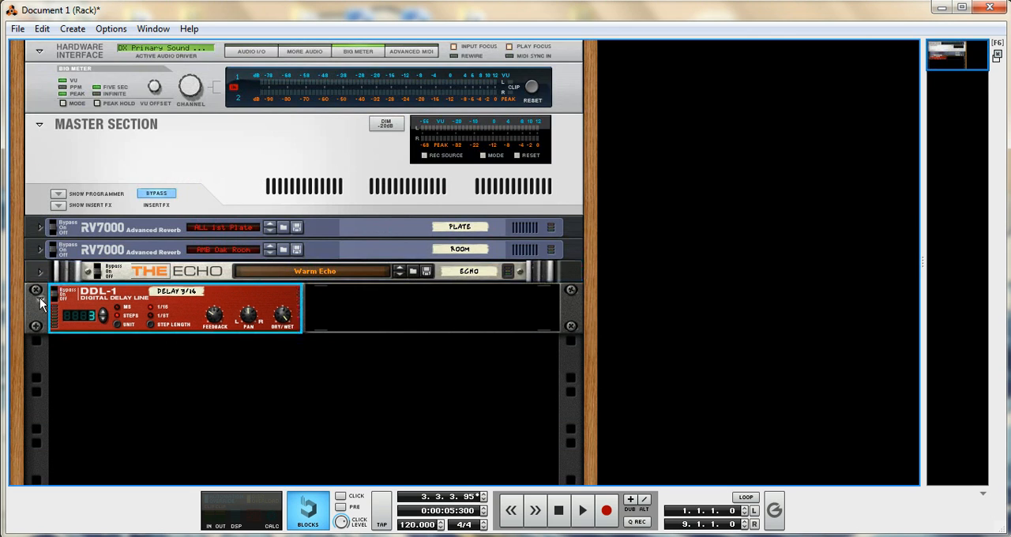
left_click(169, 338)
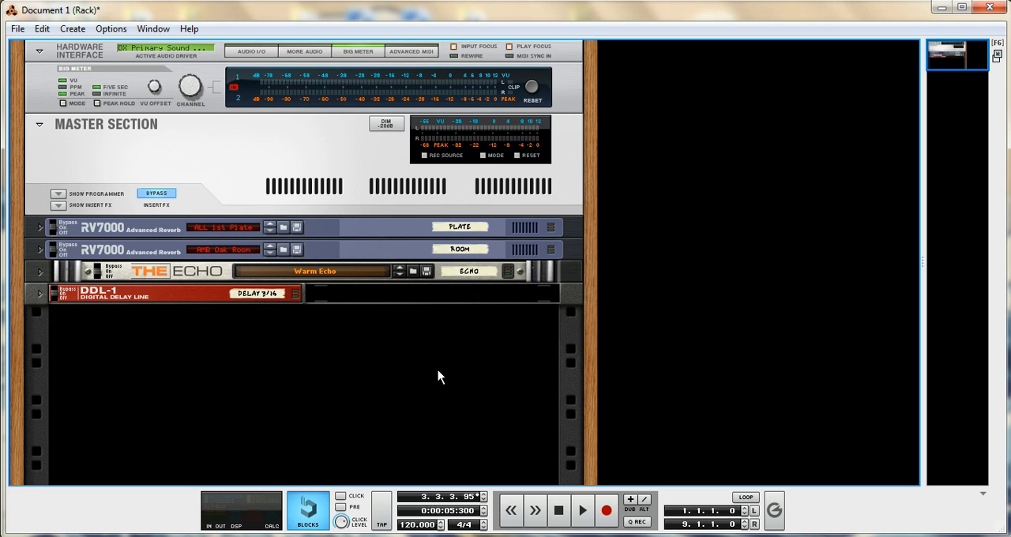
- Create a Kong Drum Designer in the empty rack space below the DDL-1 delay
left_click(208, 187)
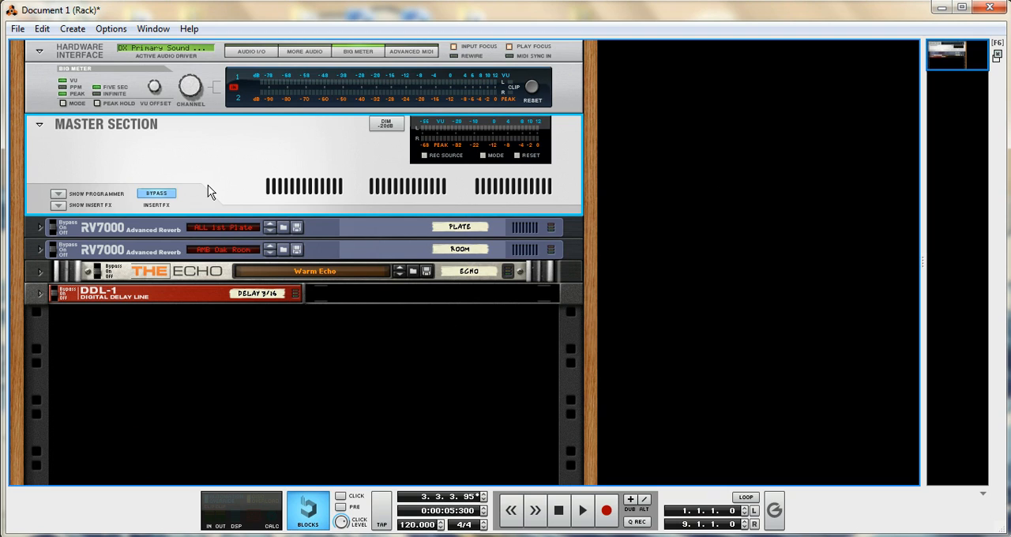
left_click(237, 382)
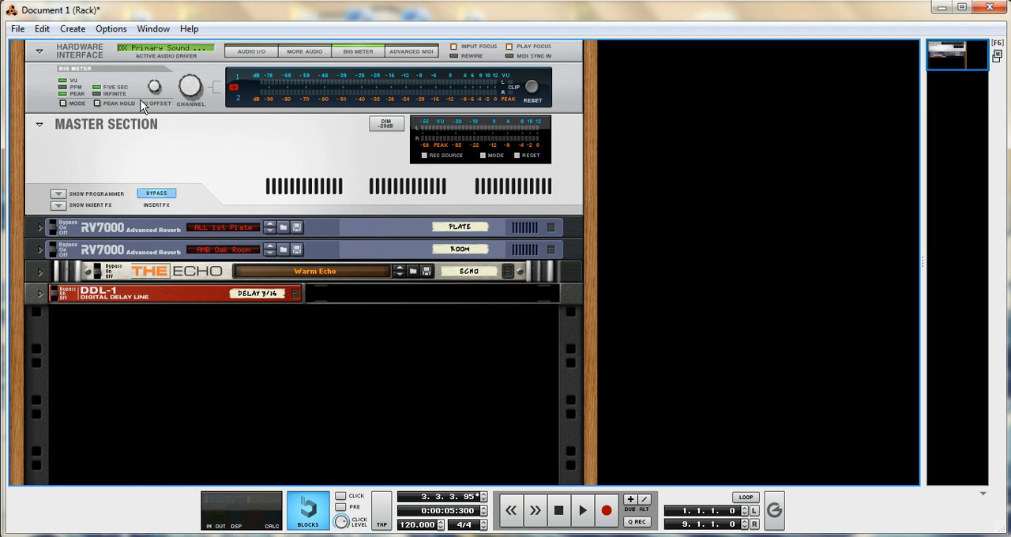
left_click(72, 29)
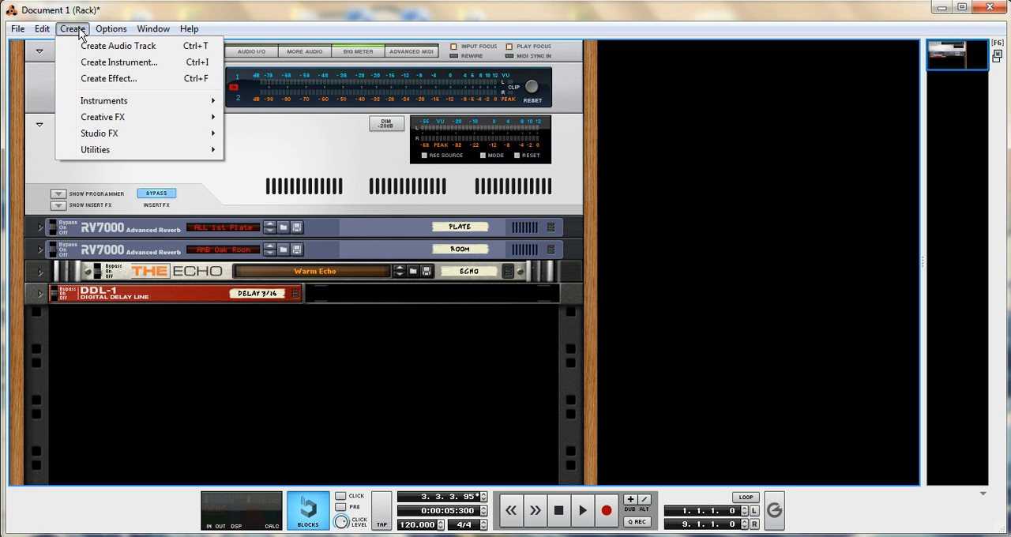
left_click(79, 33)
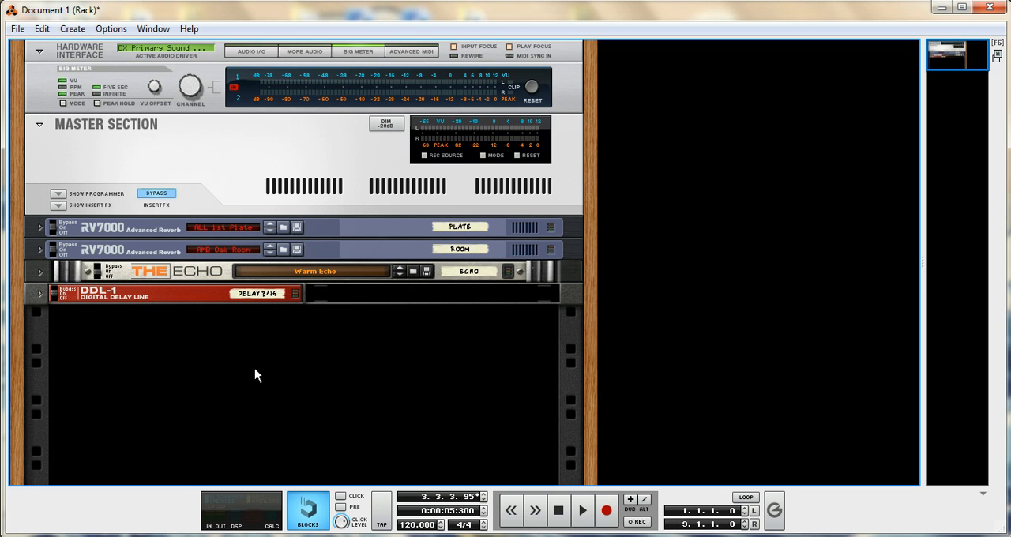
right_click(255, 368)
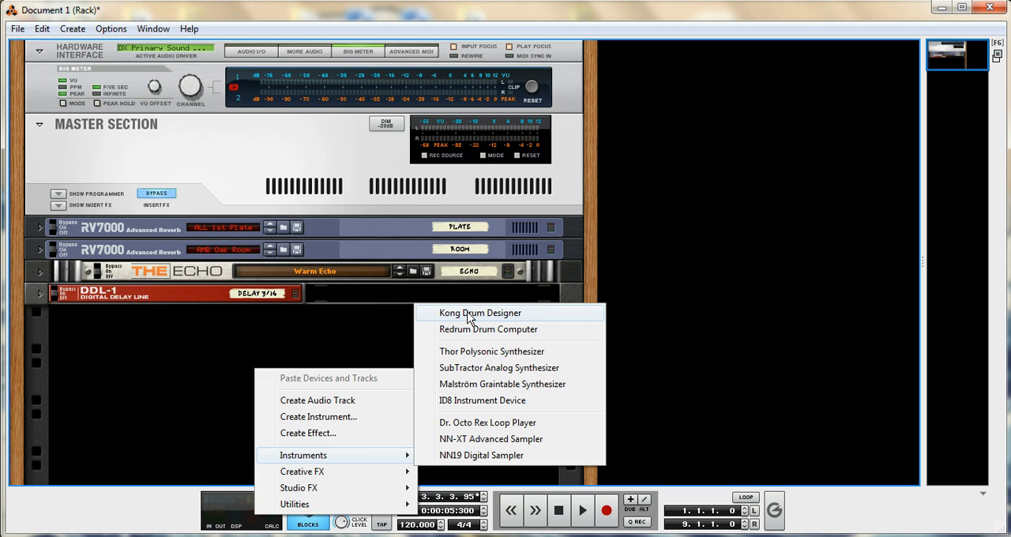
left_click(470, 318)
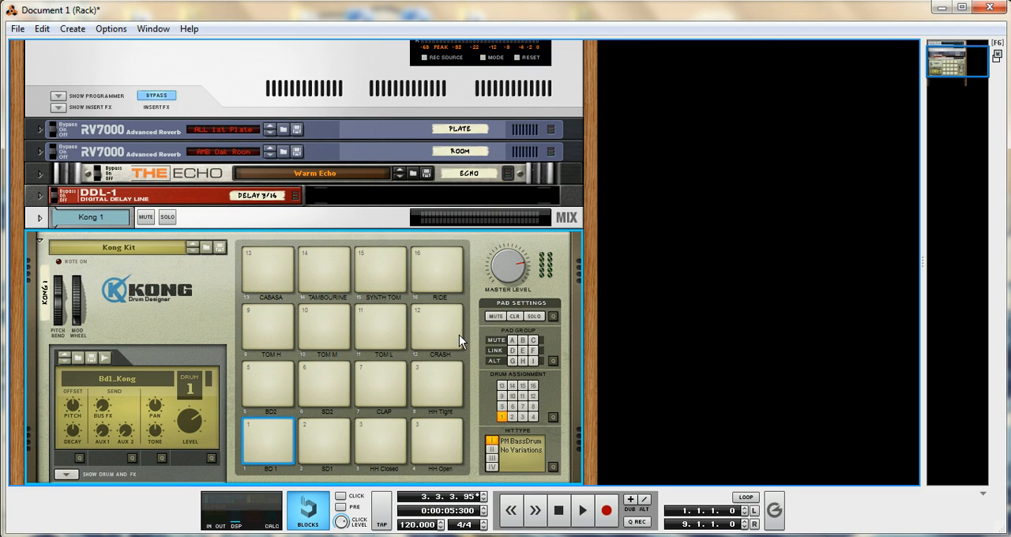
- Audition the Kong's BD 1, SD1, BD2, SD2, CLAP, HH Closed and HH Open pads
left_click(267, 426)
left_click(325, 431)
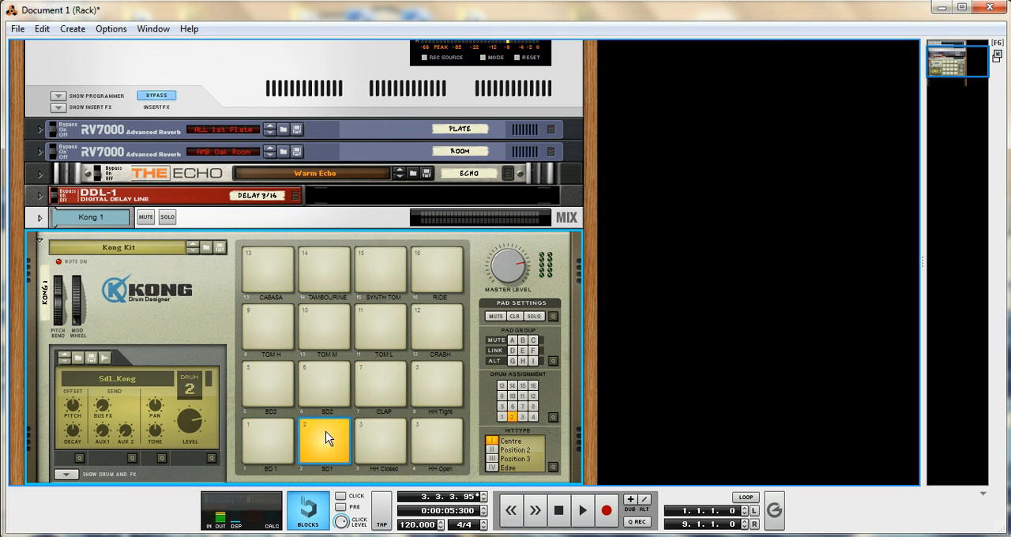
left_click(270, 371)
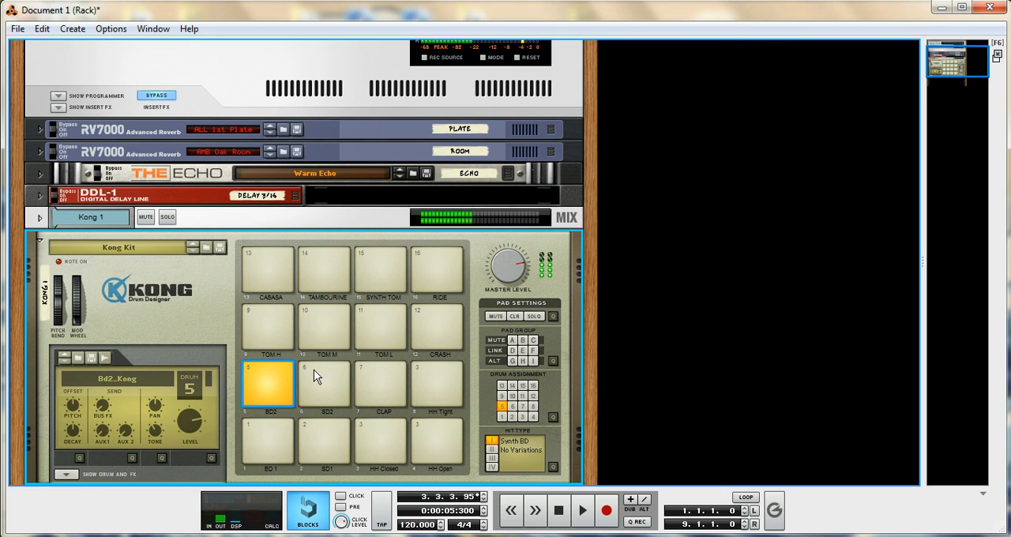
left_click(314, 371)
left_click(374, 382)
left_click(388, 439)
left_click(441, 436)
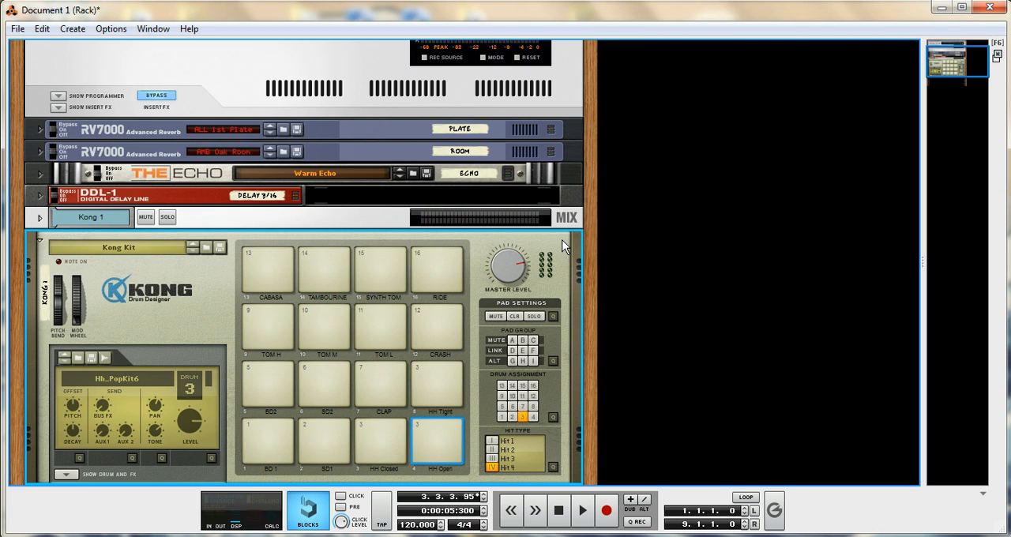
- Move the Kong Drum Designer to a second rack column and back below the DDL-1 delay
left_click_drag(570, 239, 744, 214)
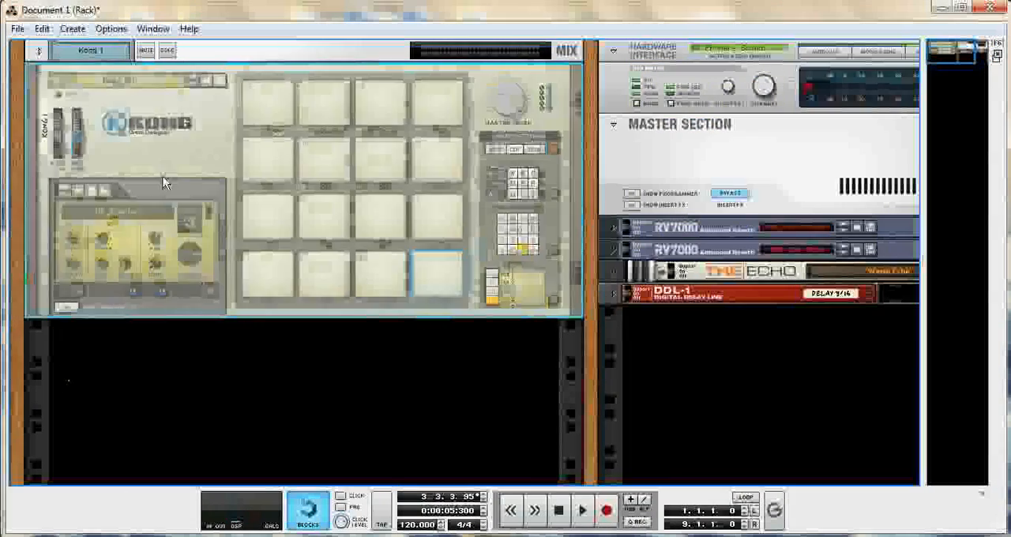
left_click_drag(165, 140, 653, 380)
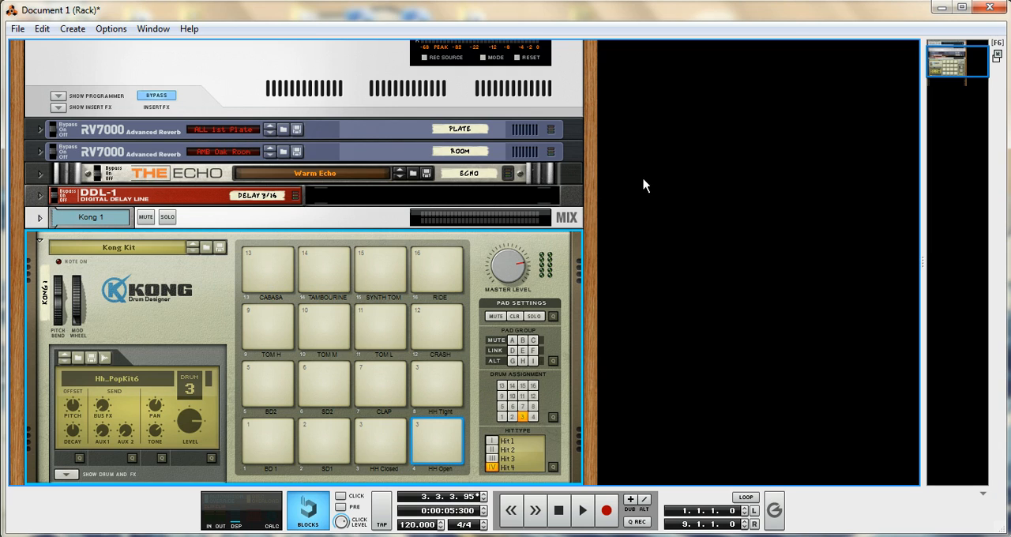
- Fold the Kong Drum Designer in the rack
left_click(74, 30)
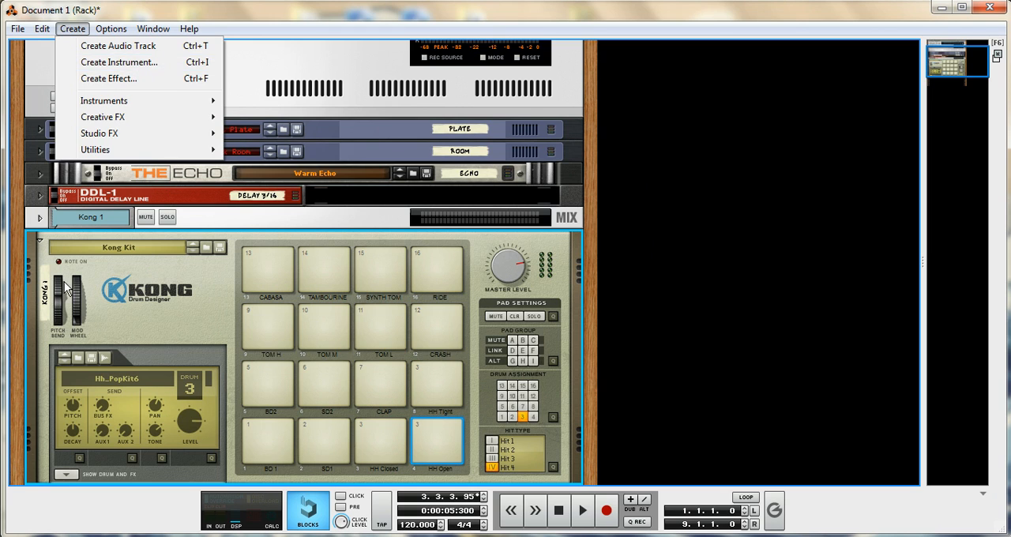
left_click(42, 242)
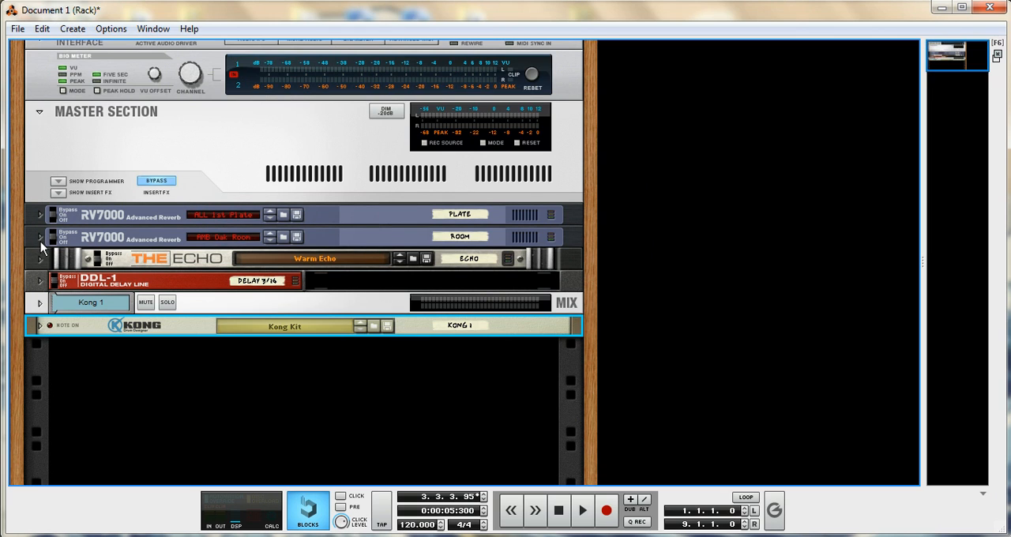
right_click(186, 359)
left_click(126, 380)
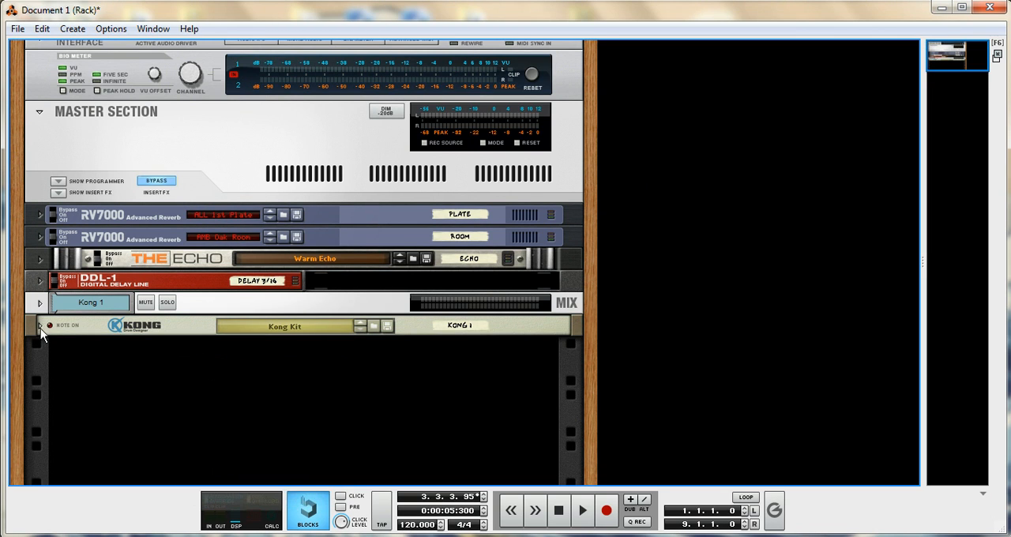
left_click(39, 324)
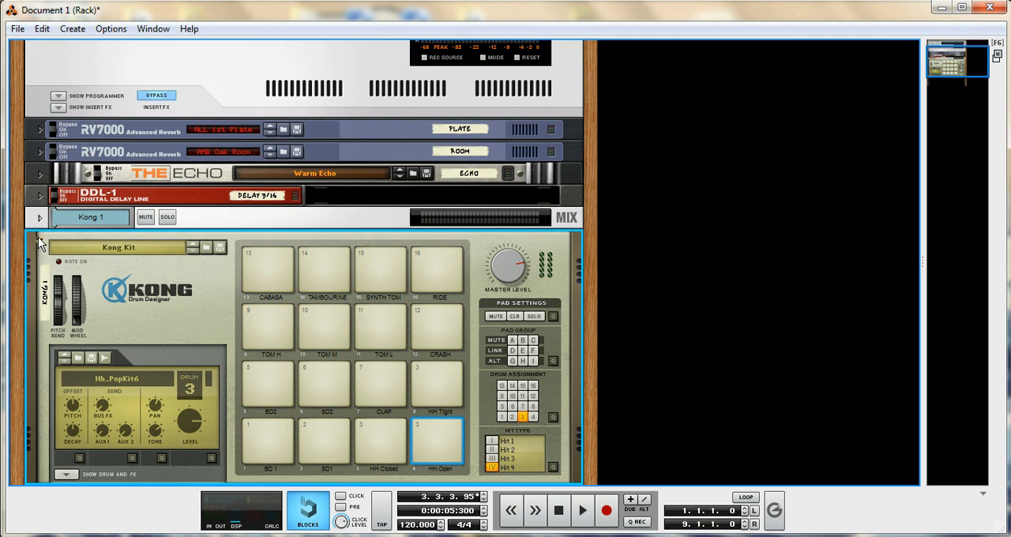
left_click(38, 238)
right_click(158, 381)
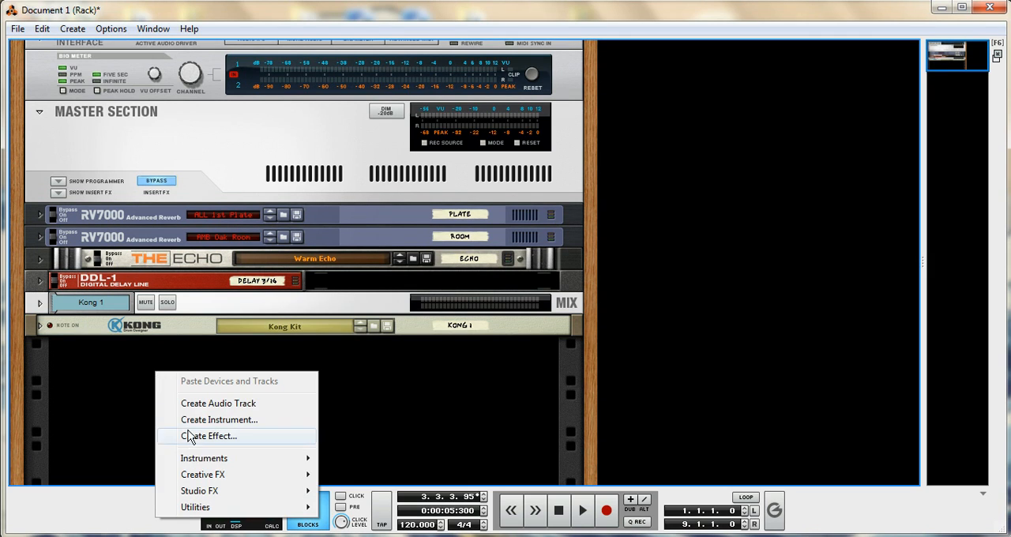
left_click(90, 405)
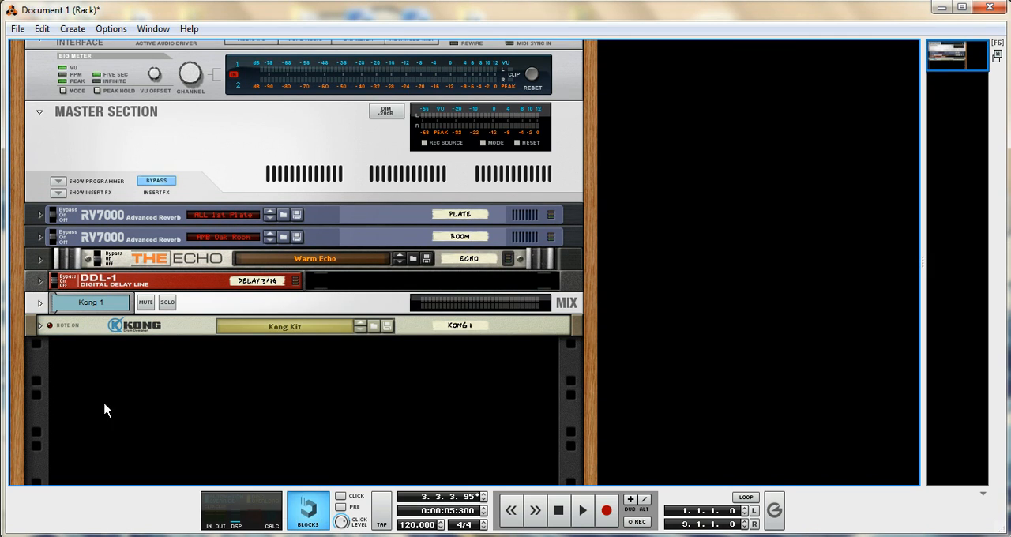
- Create an instrument from the 8 bit piano.thor patch in the Synth Poly folder of ALL Instrument Patches
right_click(132, 421)
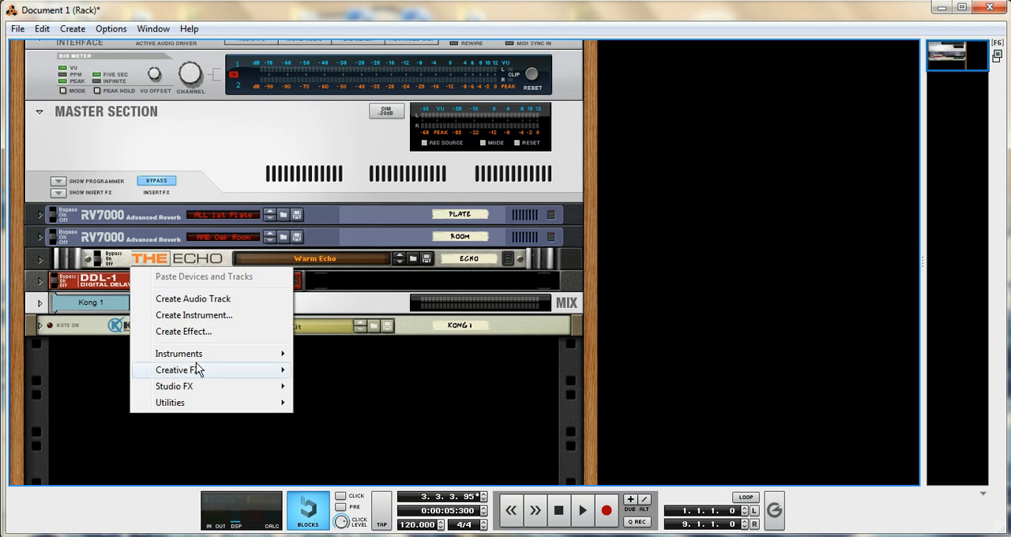
left_click(204, 316)
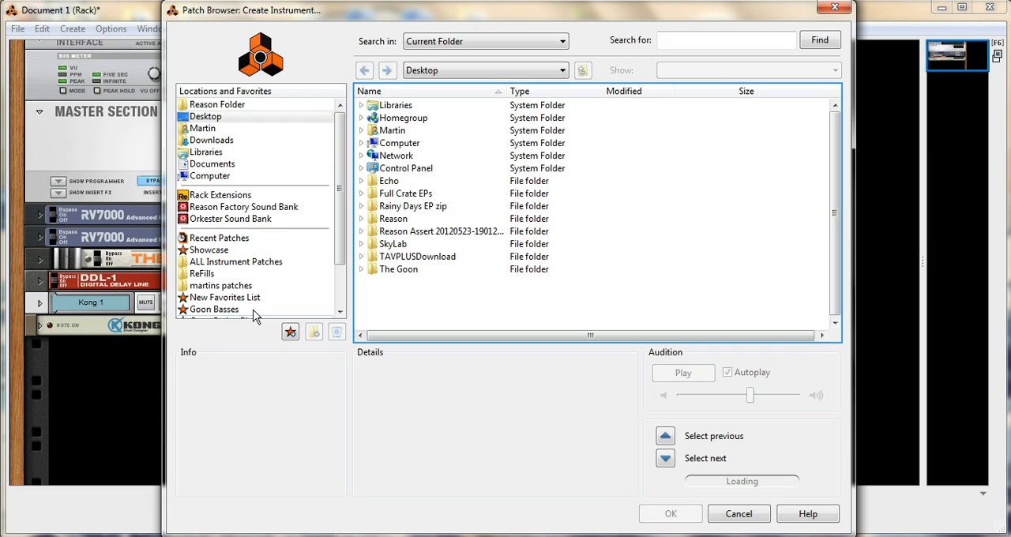
left_click(256, 264)
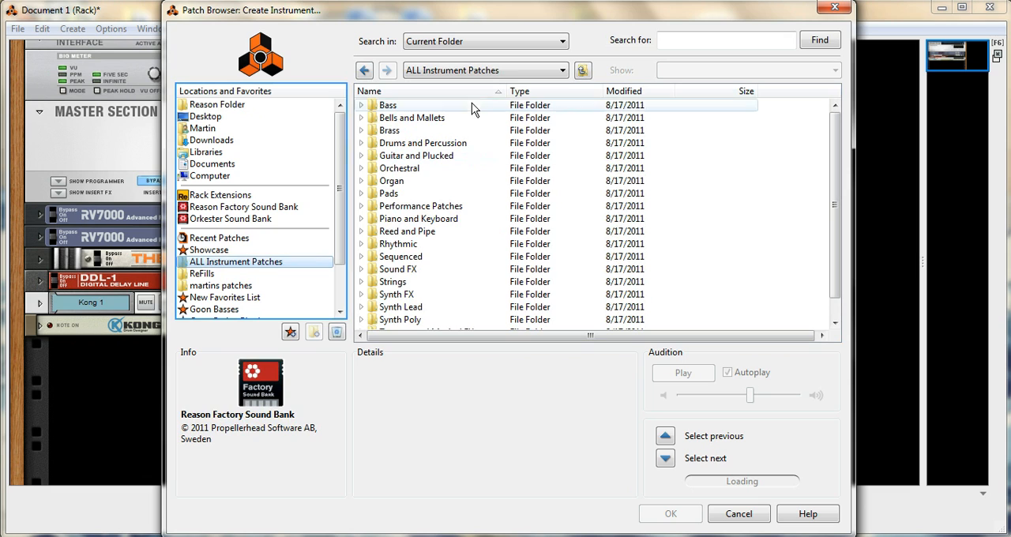
left_click_drag(833, 150, 834, 120)
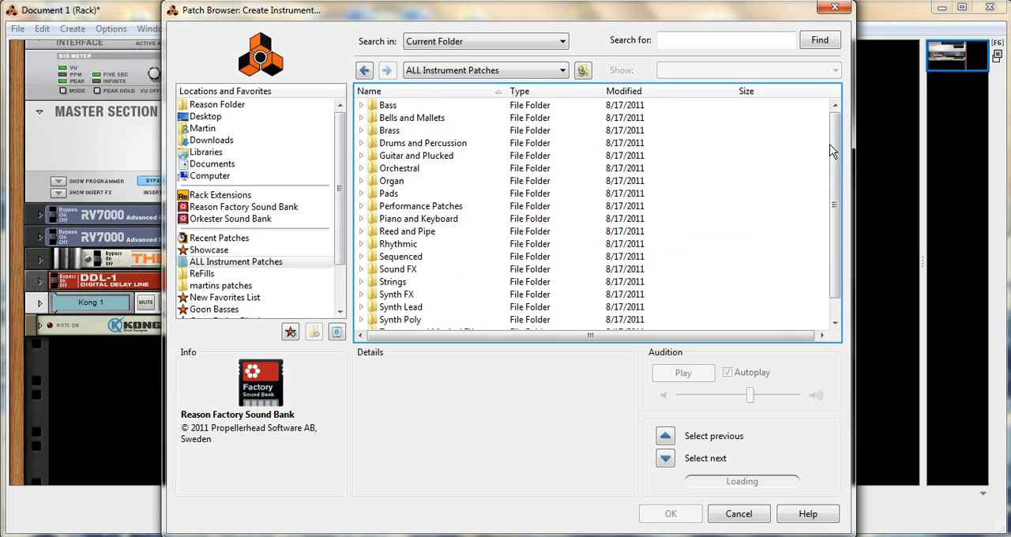
left_click_drag(834, 163, 836, 181)
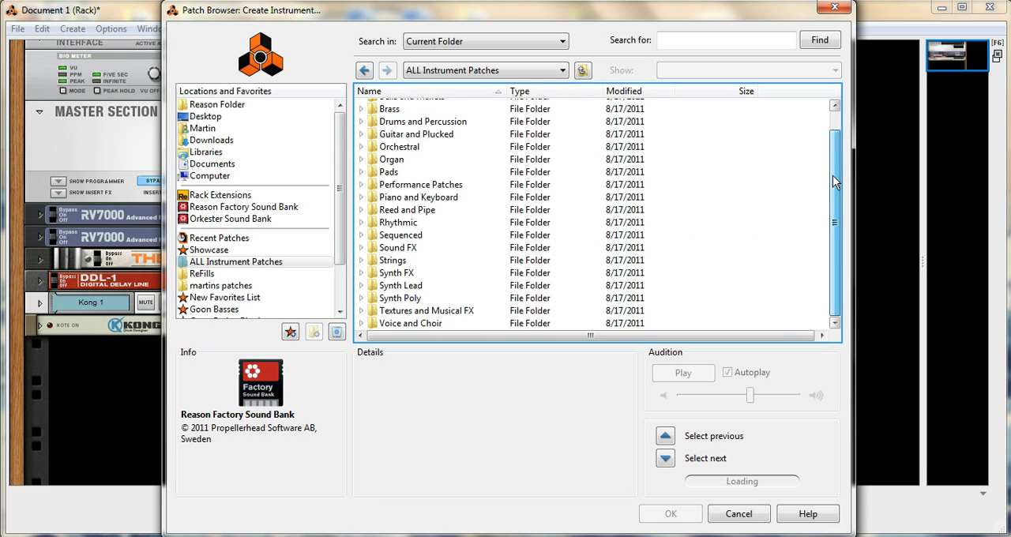
left_click(444, 302)
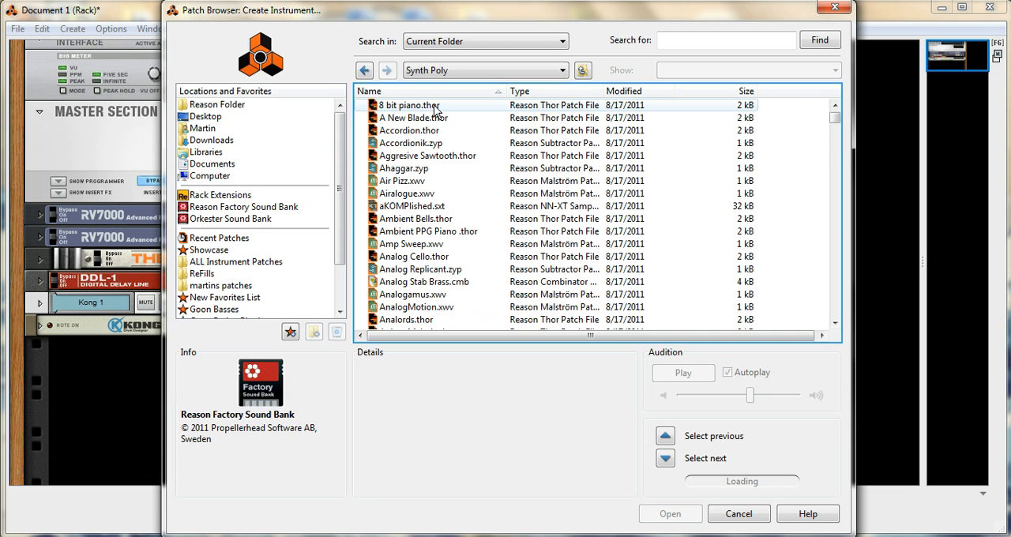
double_click(433, 106)
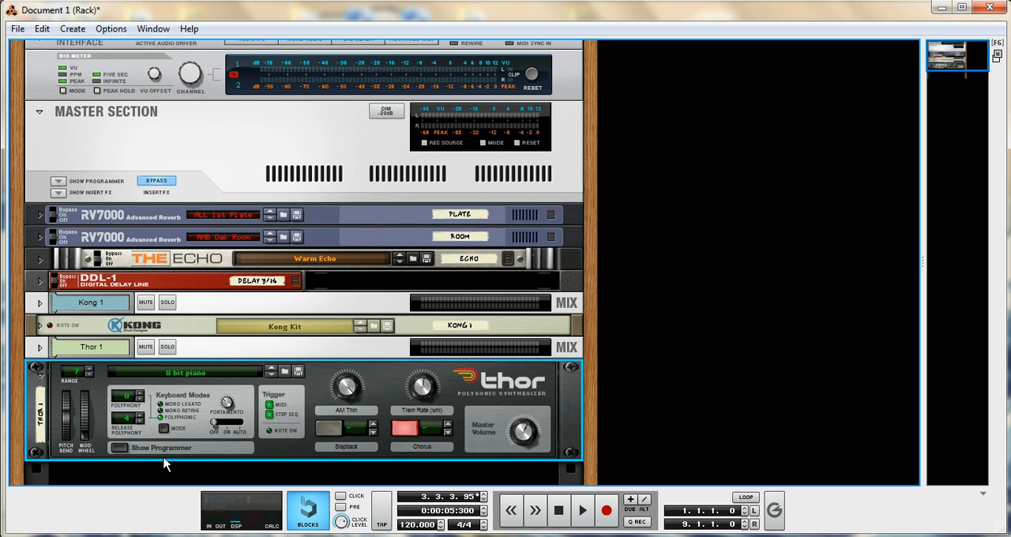
- Show the on-screen piano keys, play a few notes on the Thor synthesizer, and close the piano keys
key("F4")
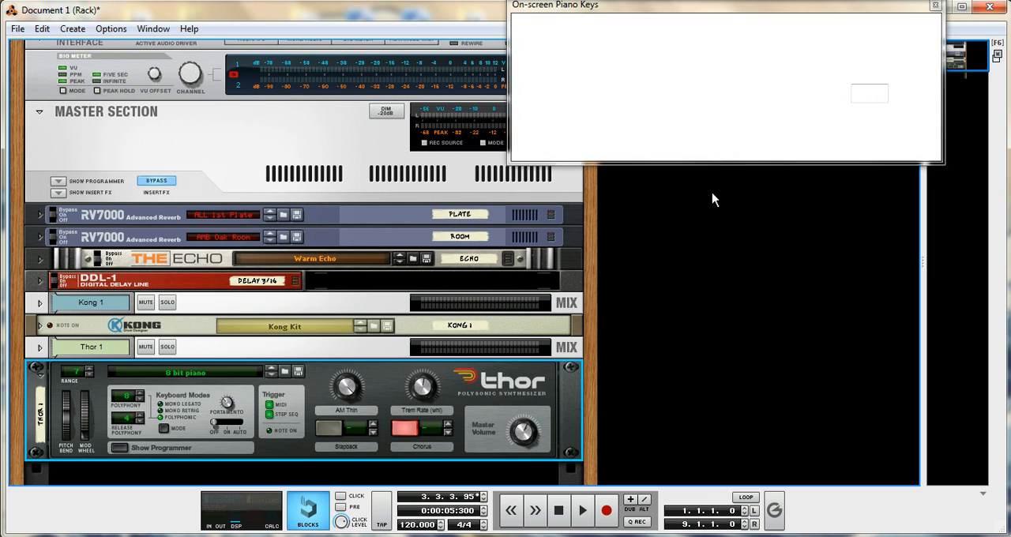
key("j")
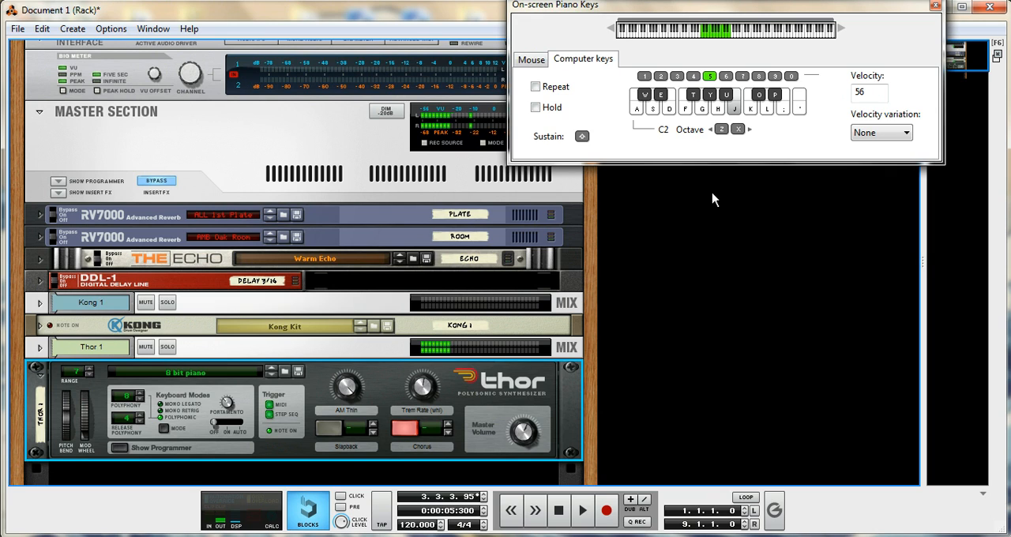
key("k")
key("k")
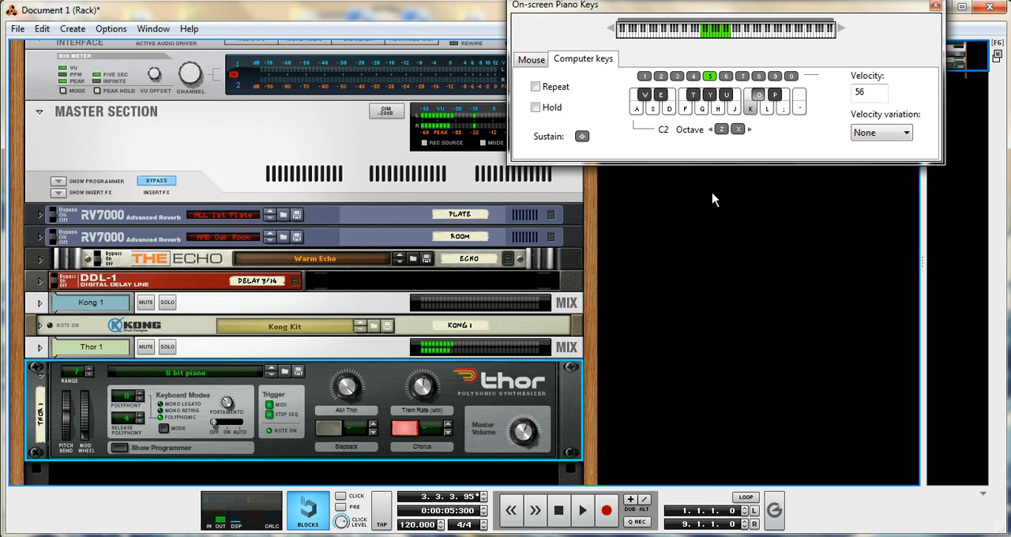
key("j")
key("s")
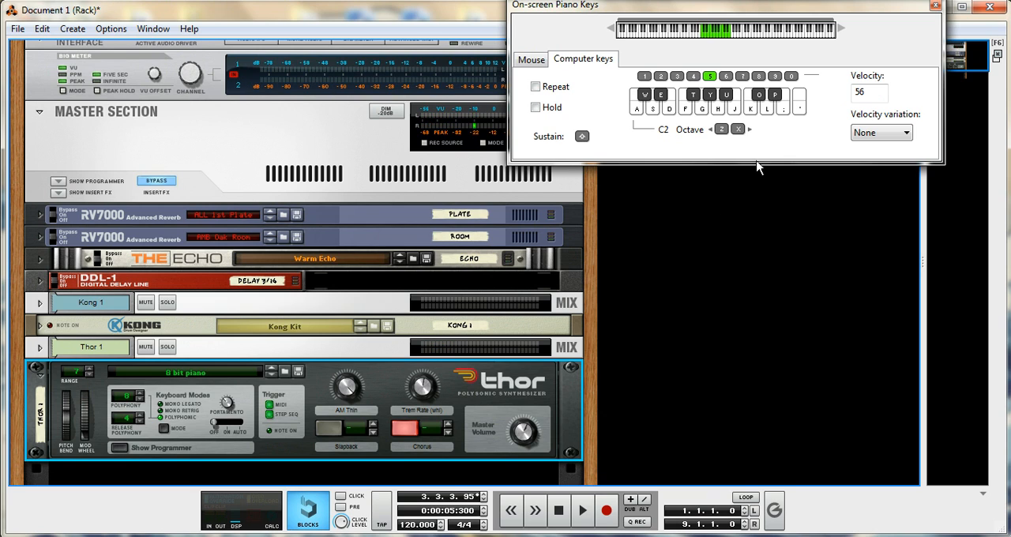
left_click(933, 6)
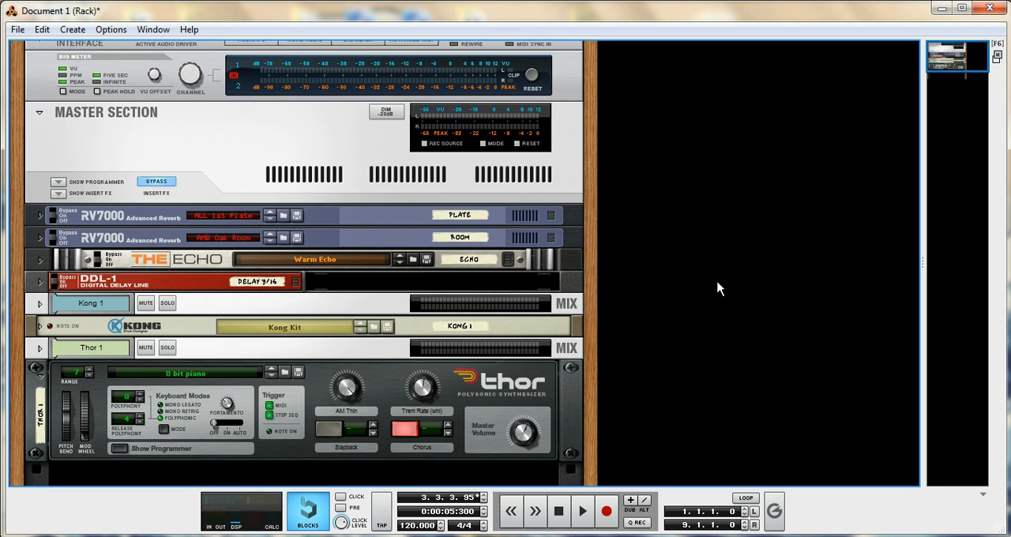
- Unfold the Kong Drum Designer so its full panel shows above the Thor synthesizer, and clear the device selection
left_click(41, 326)
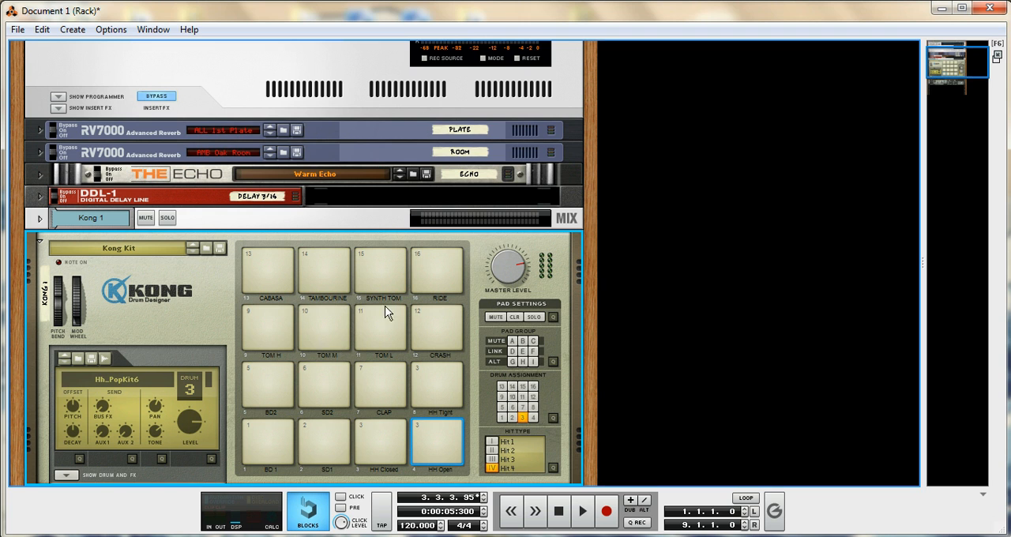
left_click_drag(592, 330, 596, 214)
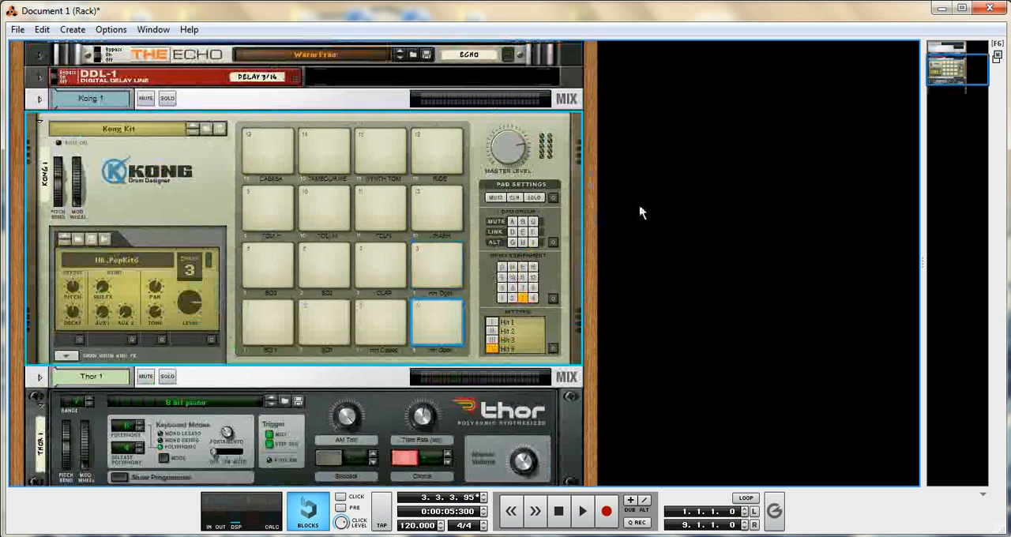
left_click(639, 211)
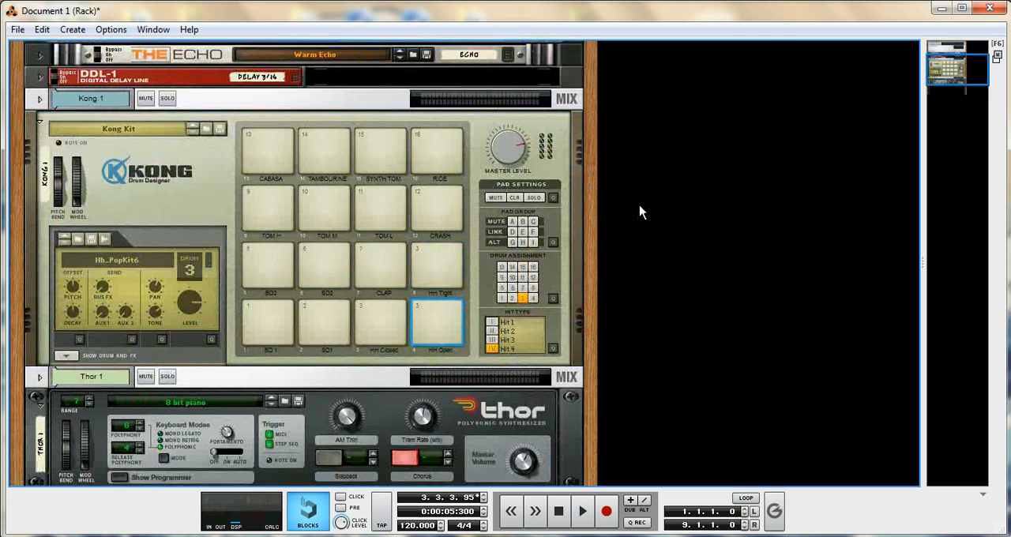